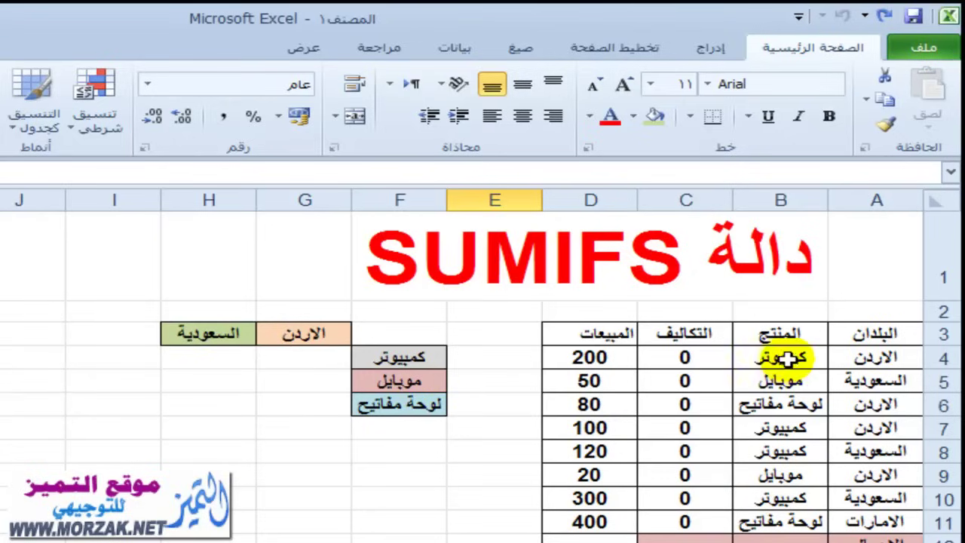
# - Review the product, country and sales data in rows 4 to 11 and the criteria cells F4 and G3
pyautogui.moveTo(792, 356); pyautogui.dragTo(784, 519)
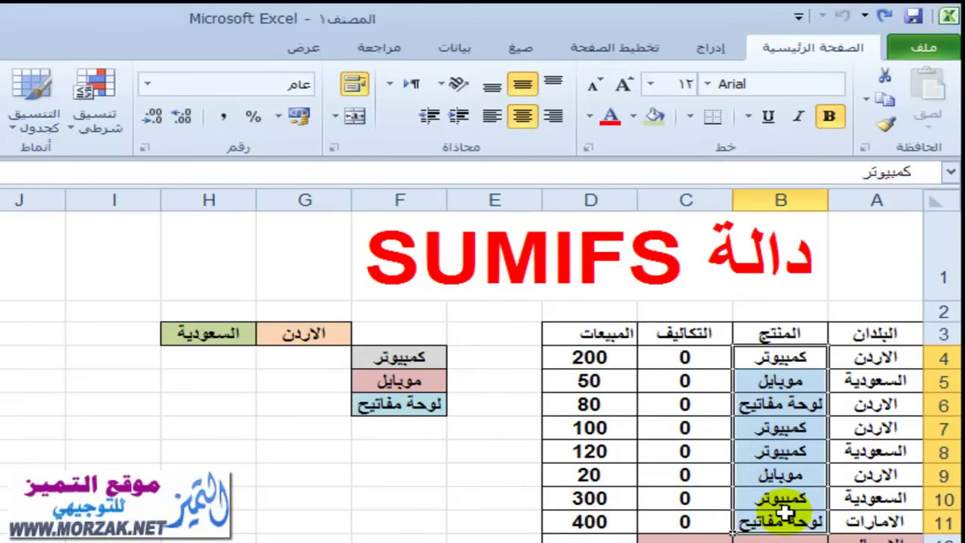
pyautogui.moveTo(875, 356); pyautogui.dragTo(871, 519)
pyautogui.moveTo(595, 356); pyautogui.dragTo(619, 520)
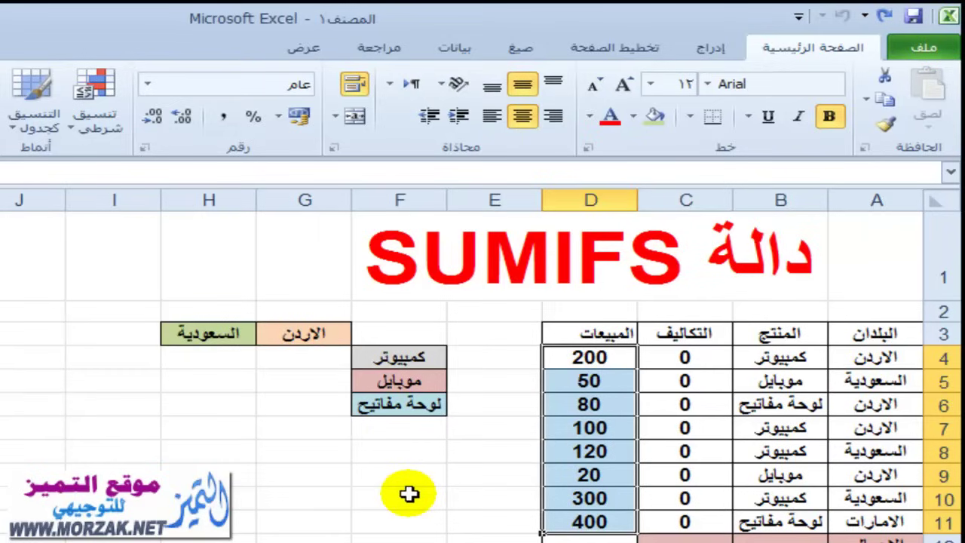
pyautogui.click(427, 356)
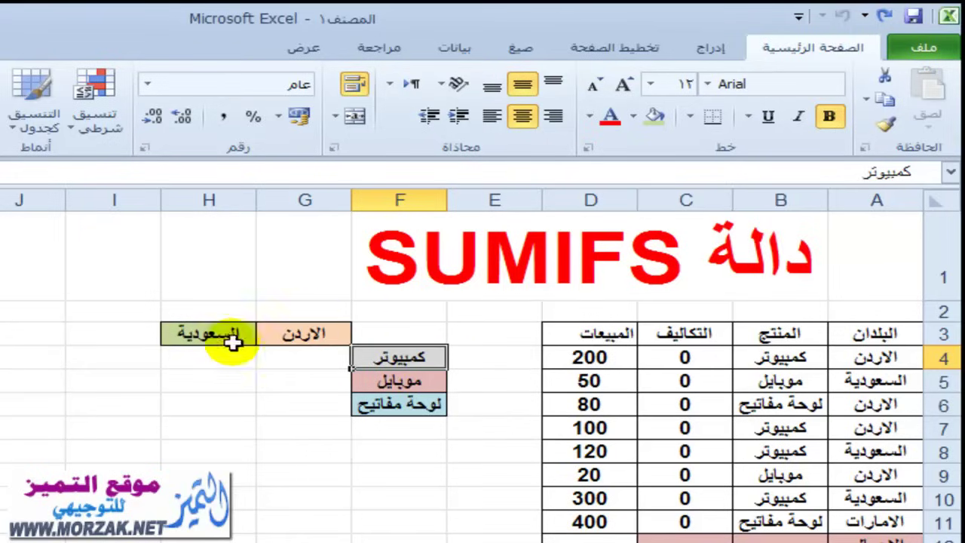
pyautogui.click(302, 340)
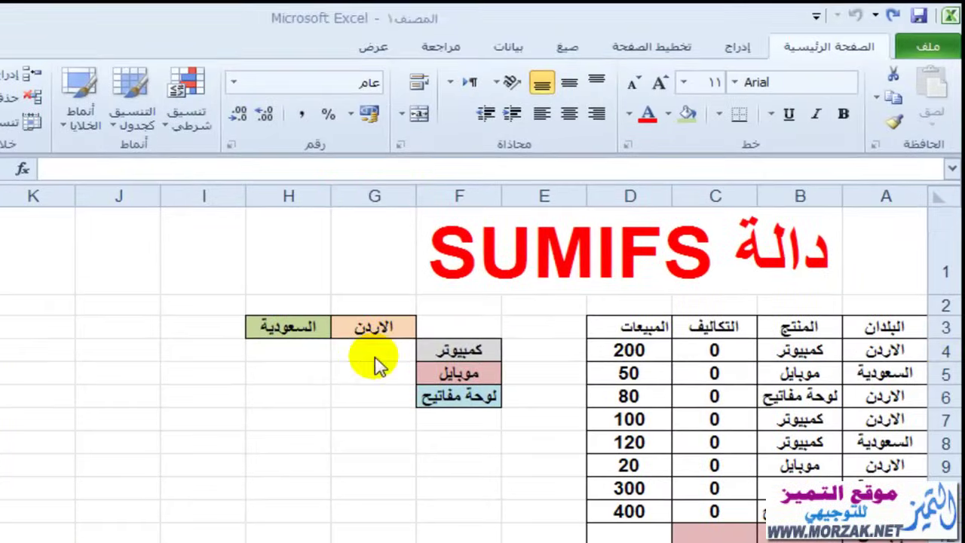
# - Search for "sumifs" among the functions and insert SUMIFS into cell G4
pyautogui.click(377, 364)
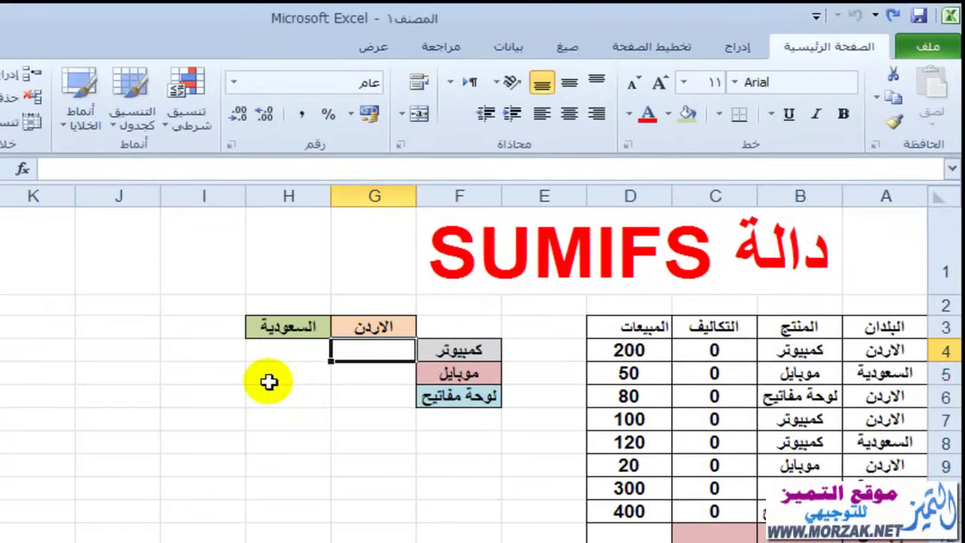
pyautogui.click(23, 169)
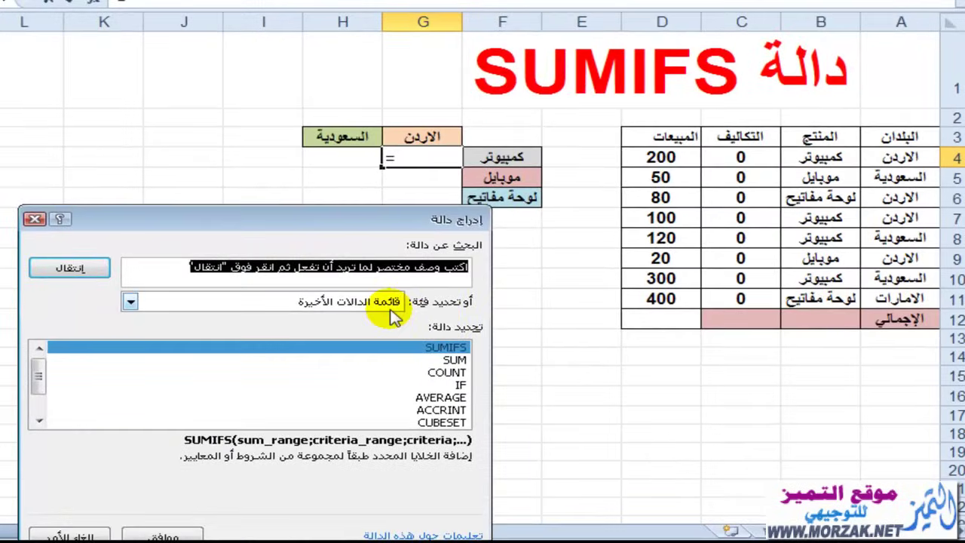
pyautogui.write('sumifs')
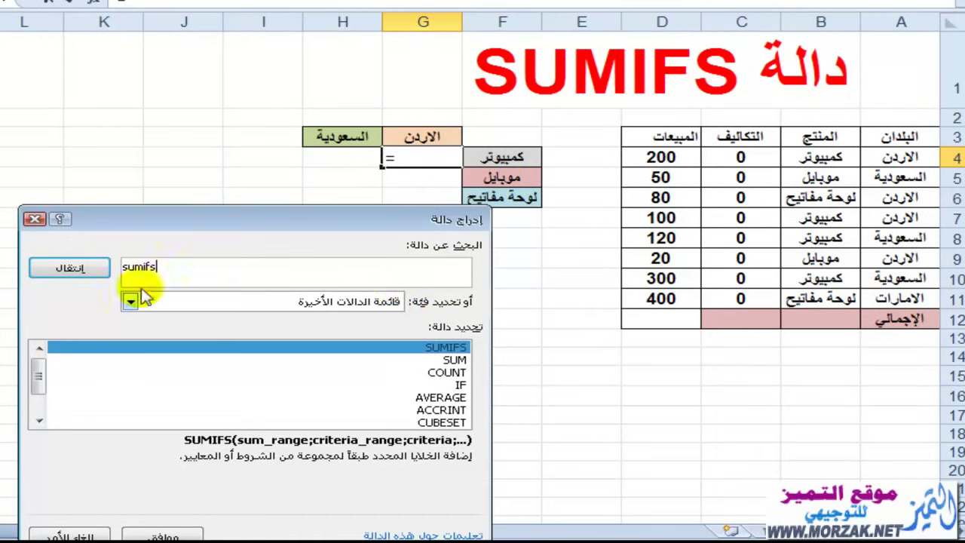
pyautogui.click(69, 266)
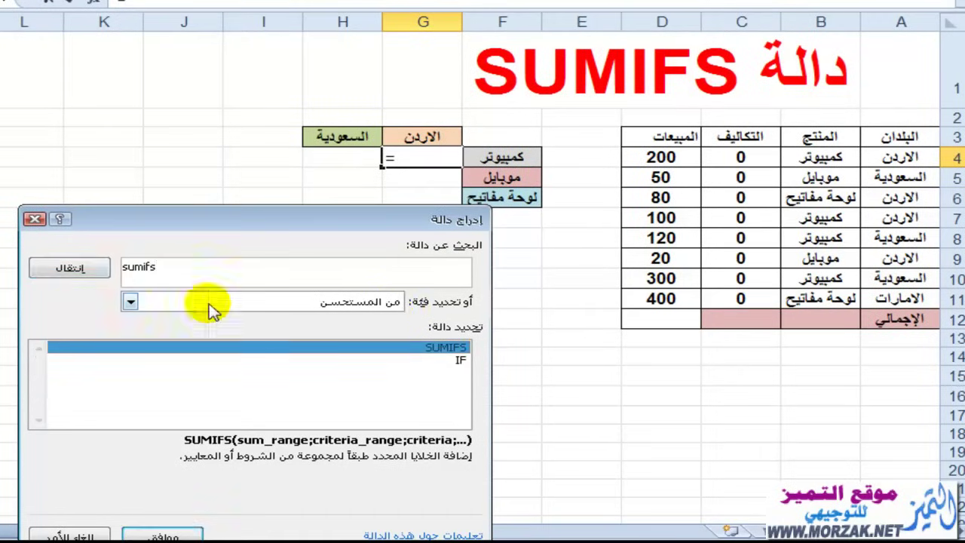
pyautogui.doubleClick(446, 348)
# - Set the Sum_range argument of SUMIFS to the sales cells D4:D11
pyautogui.moveTo(366, 226); pyautogui.dragTo(366, 216)
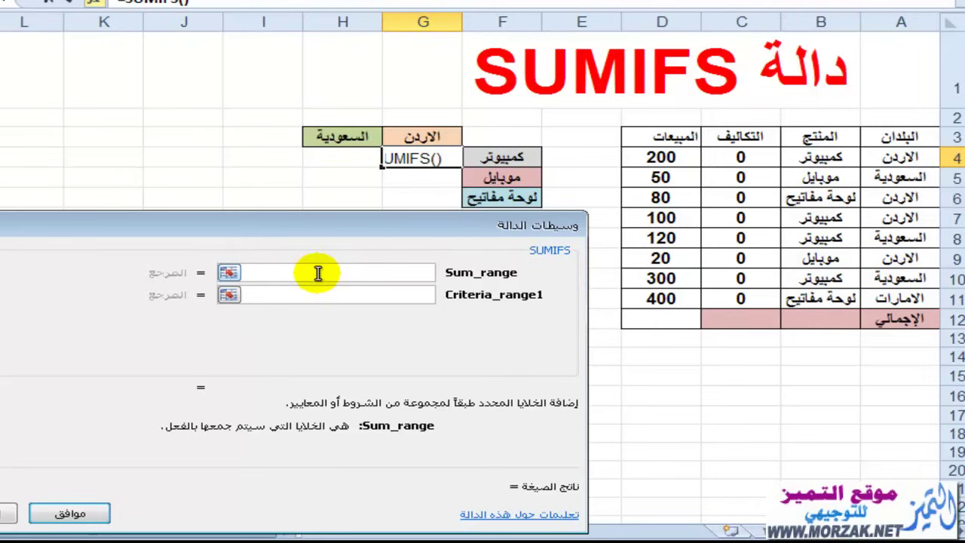
pyautogui.click(660, 157)
pyautogui.moveTo(661, 157); pyautogui.dragTo(667, 299)
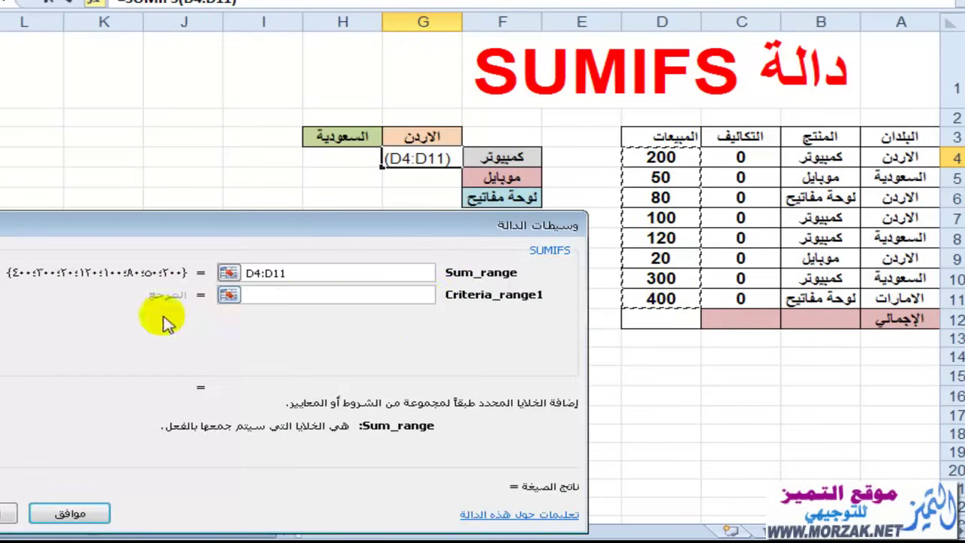
# - Define the first SUMIFS condition with the product cells B4:B11 as Criteria_range1 and F4 as Criteria1
pyautogui.click(304, 296)
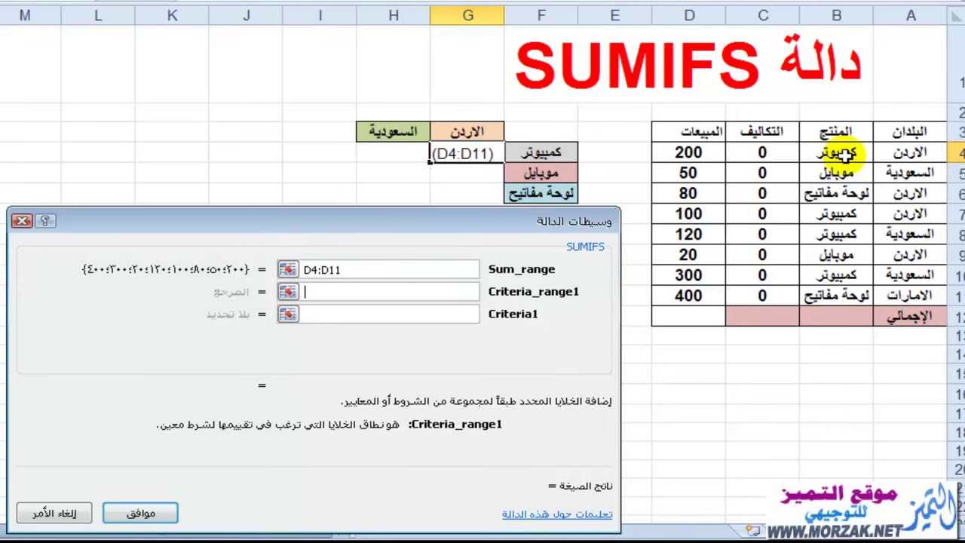
pyautogui.moveTo(845, 154); pyautogui.dragTo(849, 300)
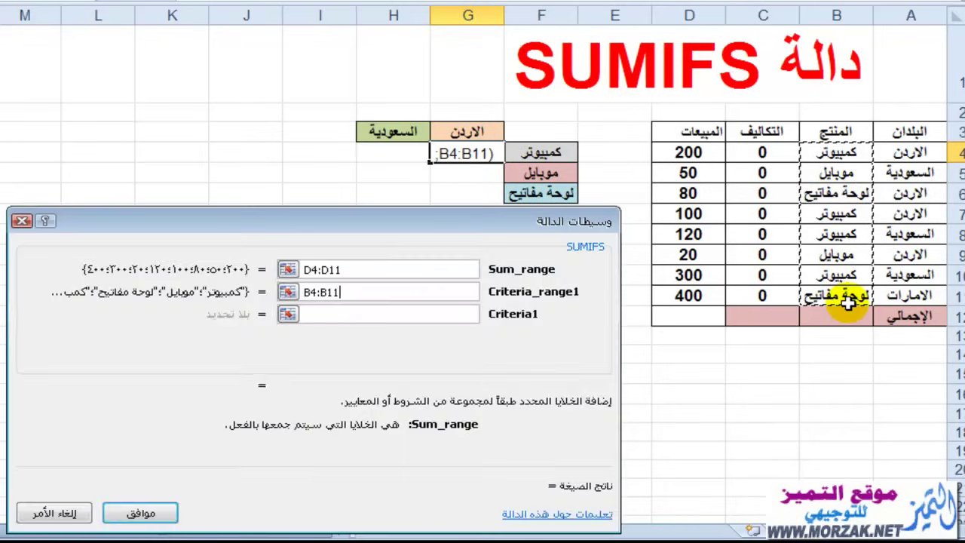
pyautogui.click(332, 315)
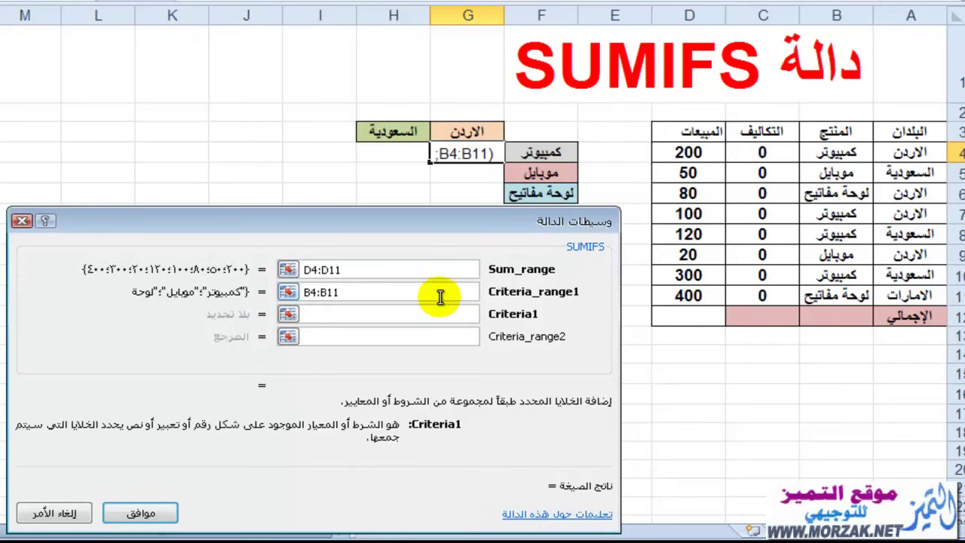
pyautogui.click(541, 153)
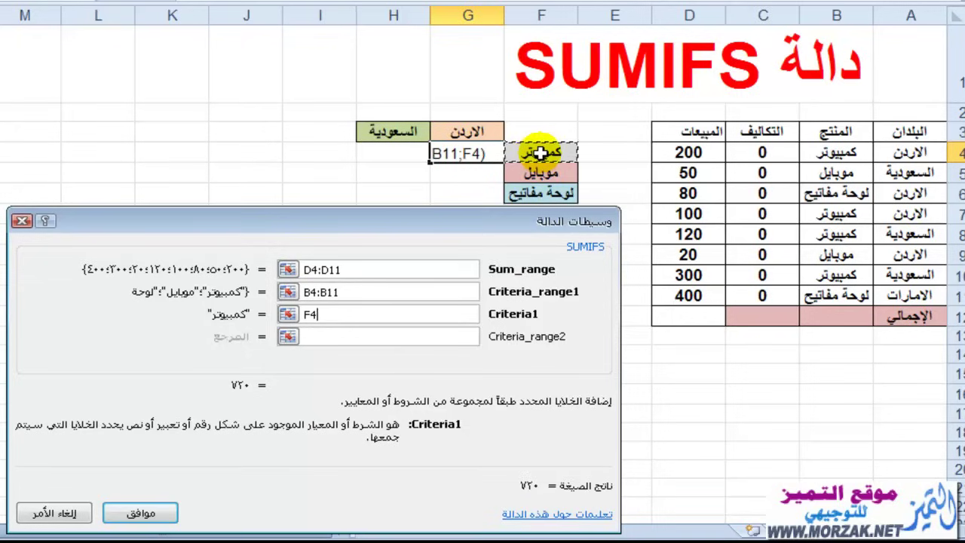
# - Add the second condition with the country cells A4:A11 as Criteria_range2 and G3 as Criteria2, and complete the formula
pyautogui.click(349, 336)
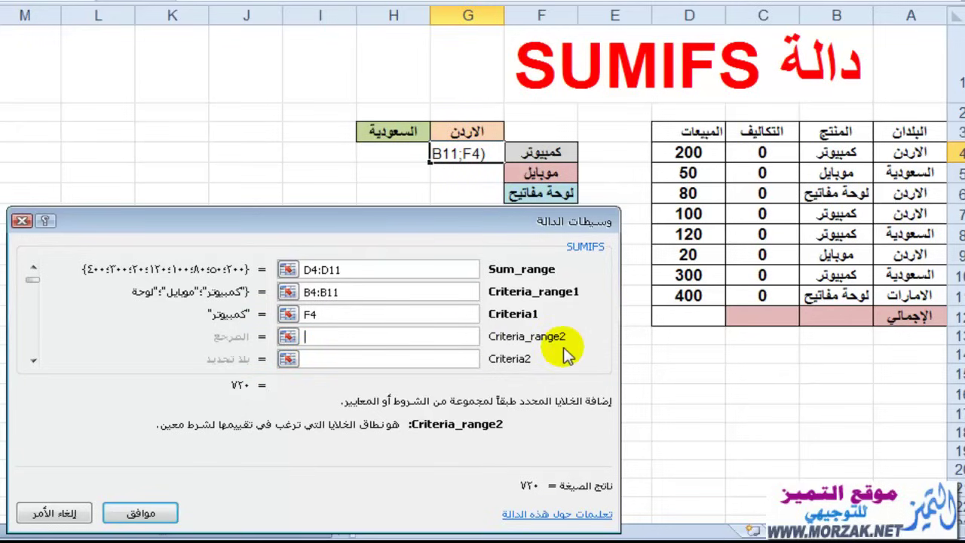
pyautogui.click(287, 337)
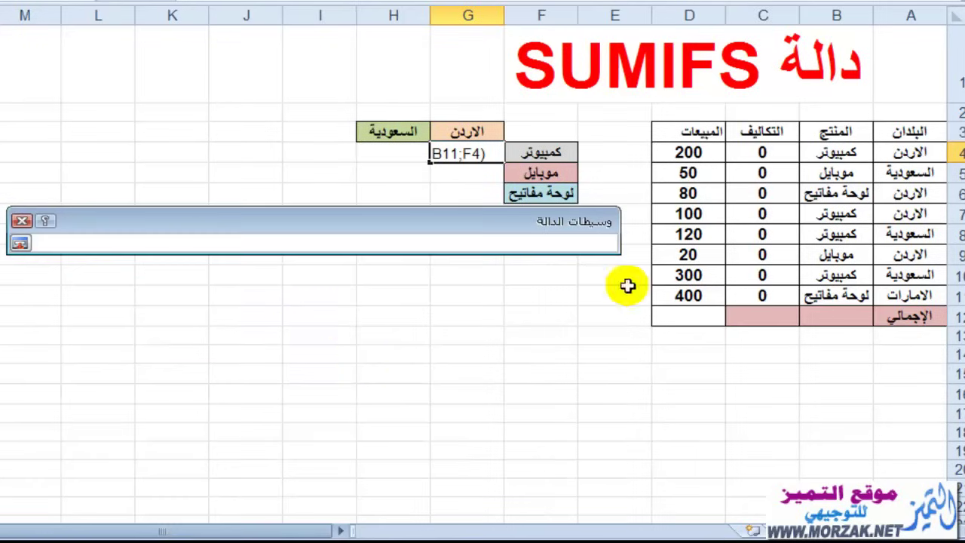
pyautogui.moveTo(912, 152); pyautogui.dragTo(910, 304)
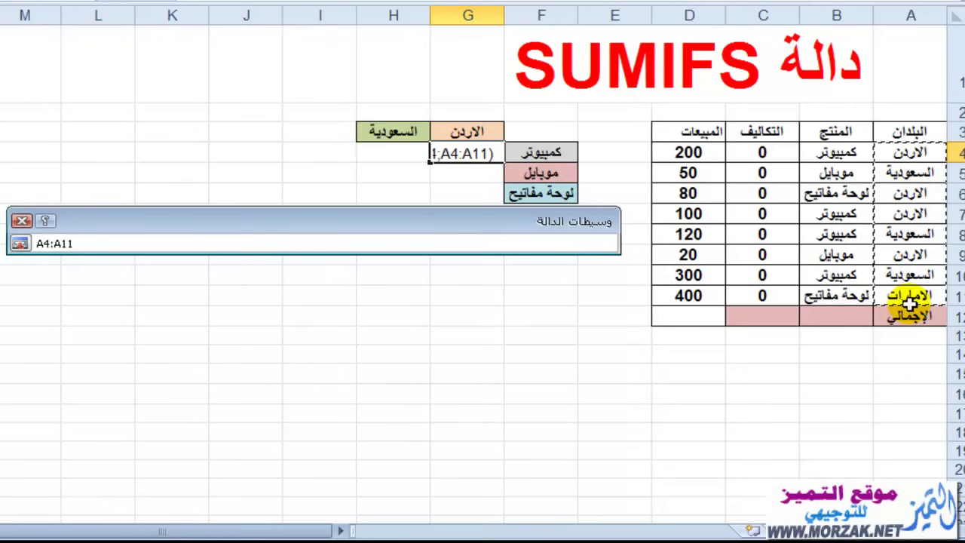
pyautogui.click(20, 243)
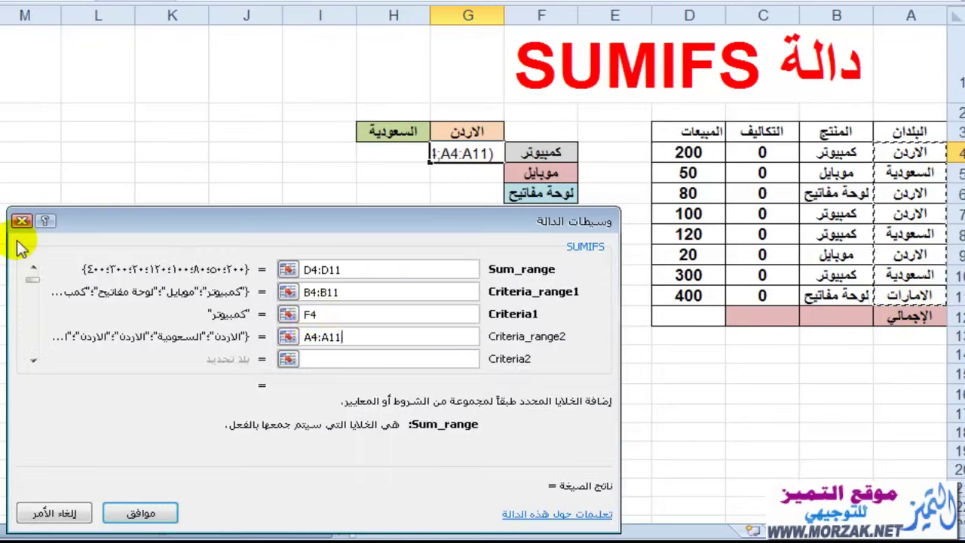
pyautogui.click(329, 359)
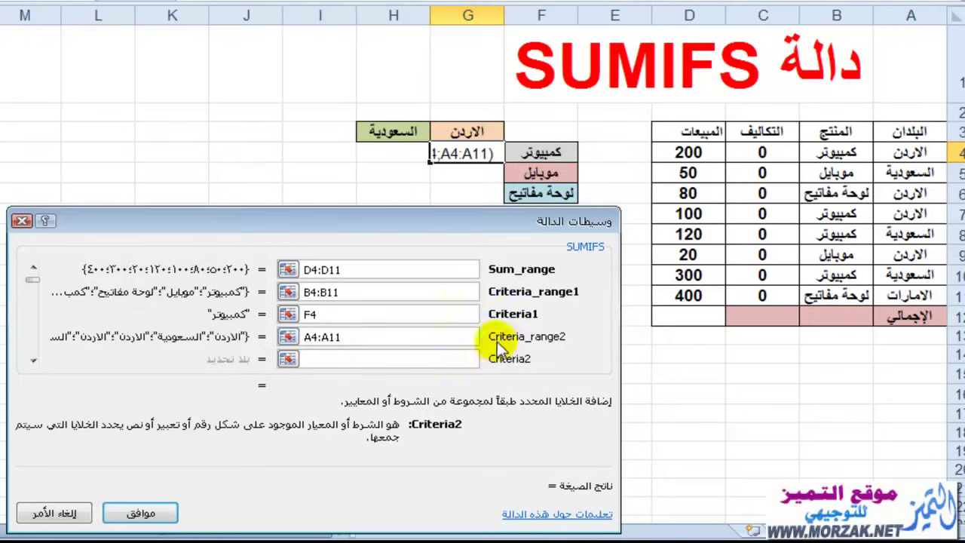
pyautogui.click(465, 131)
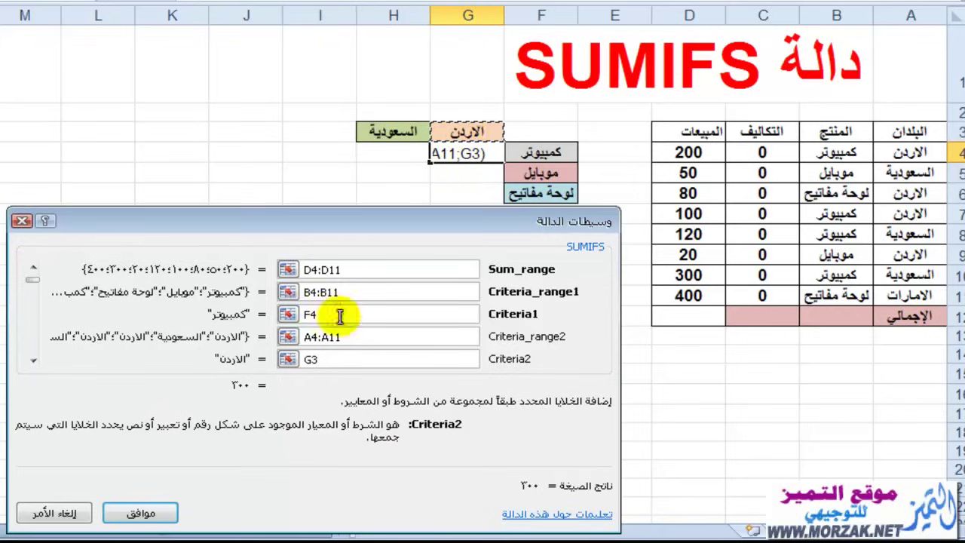
pyautogui.click(147, 521)
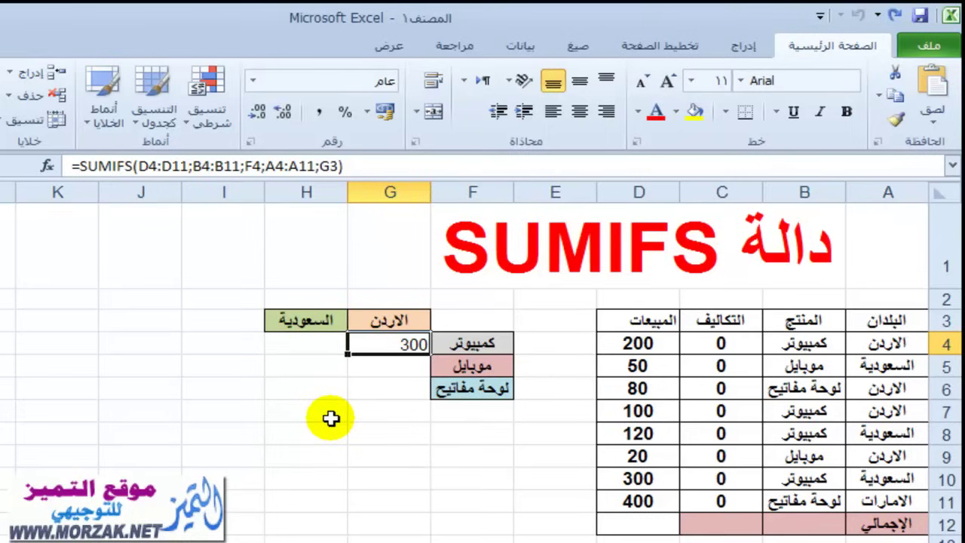
# - Examine the SUMIFS formula in G4 alongside its product cell F4 and the country headings in G3 and H3
pyautogui.click(451, 345)
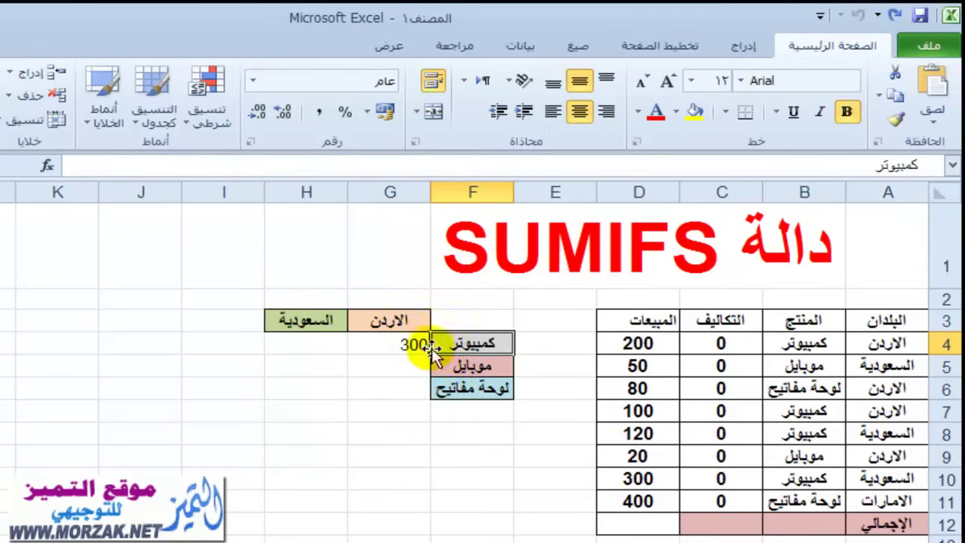
pyautogui.click(399, 345)
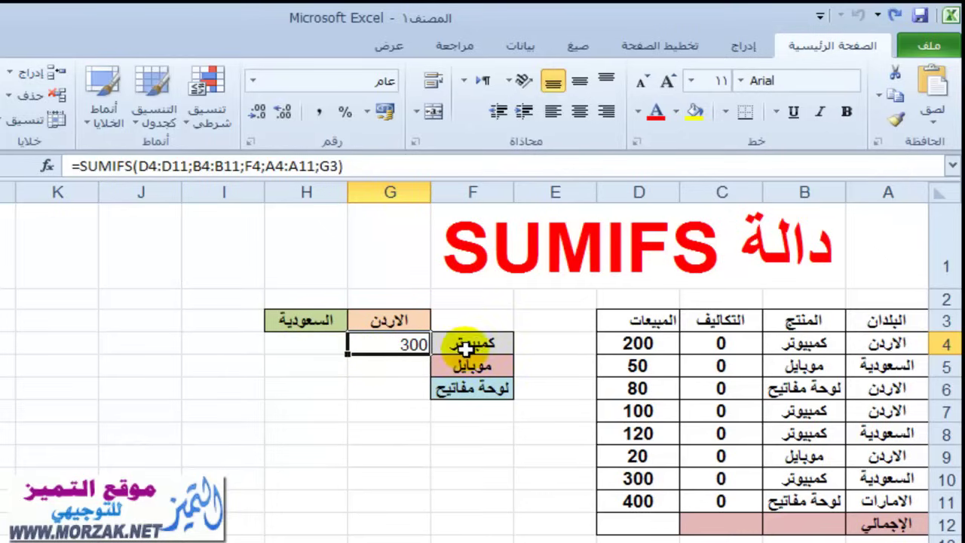
pyautogui.click(444, 346)
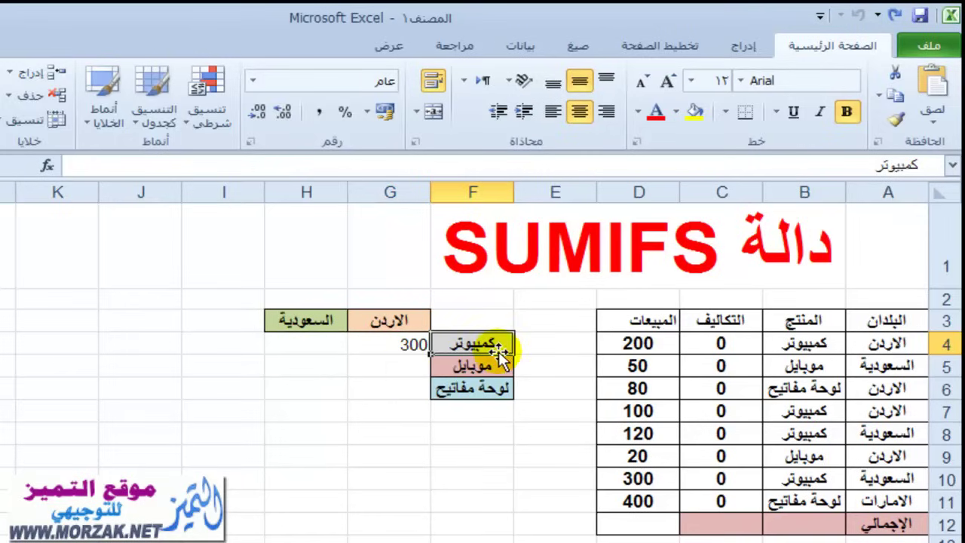
pyautogui.click(317, 323)
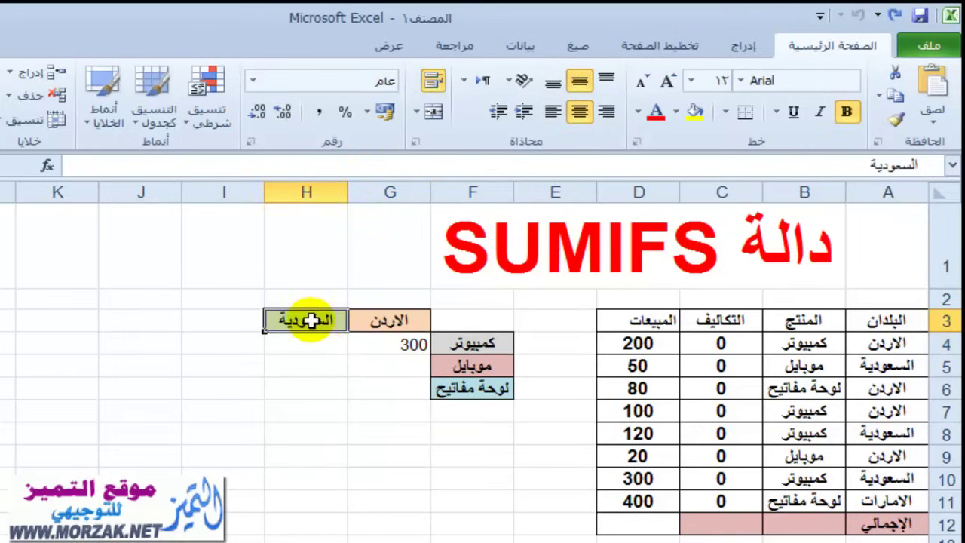
pyautogui.click(381, 322)
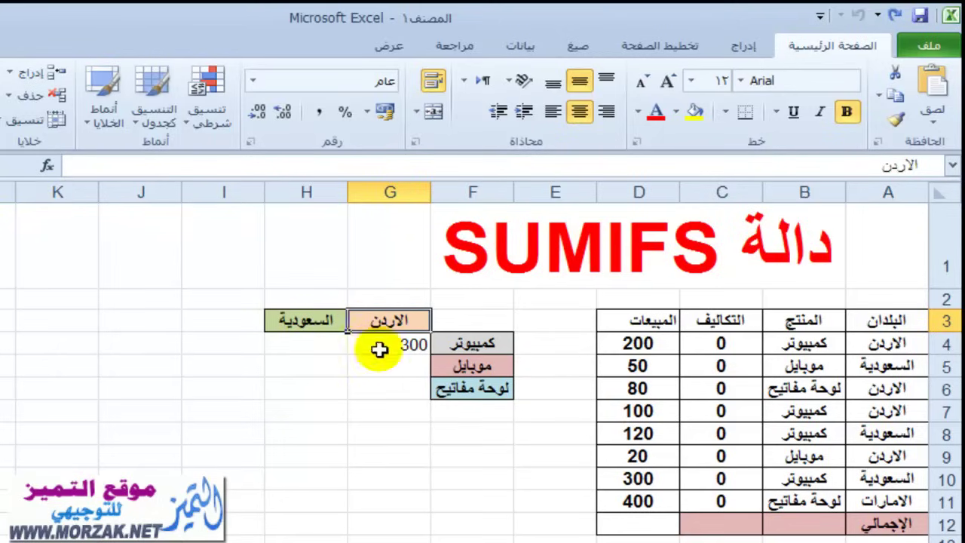
# - Edit the SUMIFS arguments of G4, making Sum_range $D$4:$D$11 and Criteria_range1 $B$4:$B$11 absolute
pyautogui.click(379, 345)
pyautogui.click(46, 165)
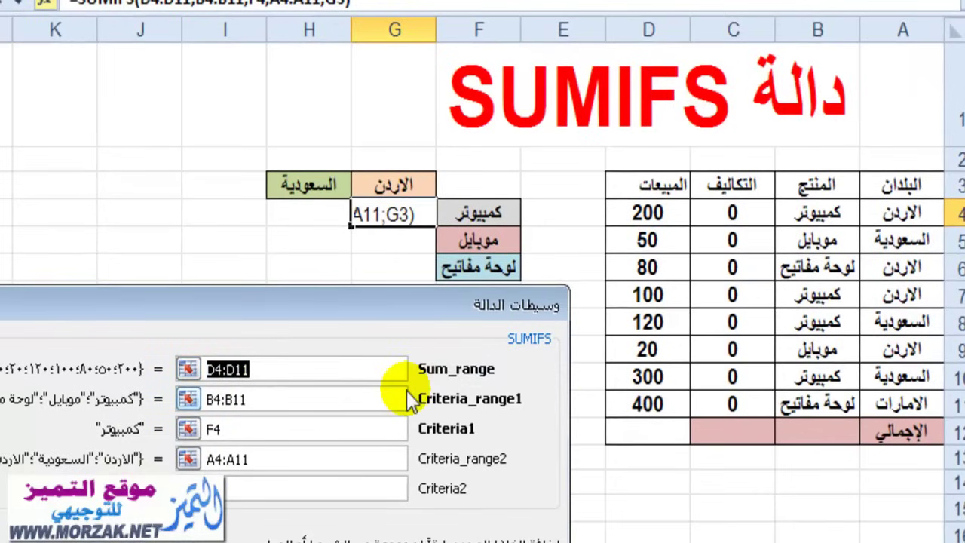
pyautogui.press('F4')
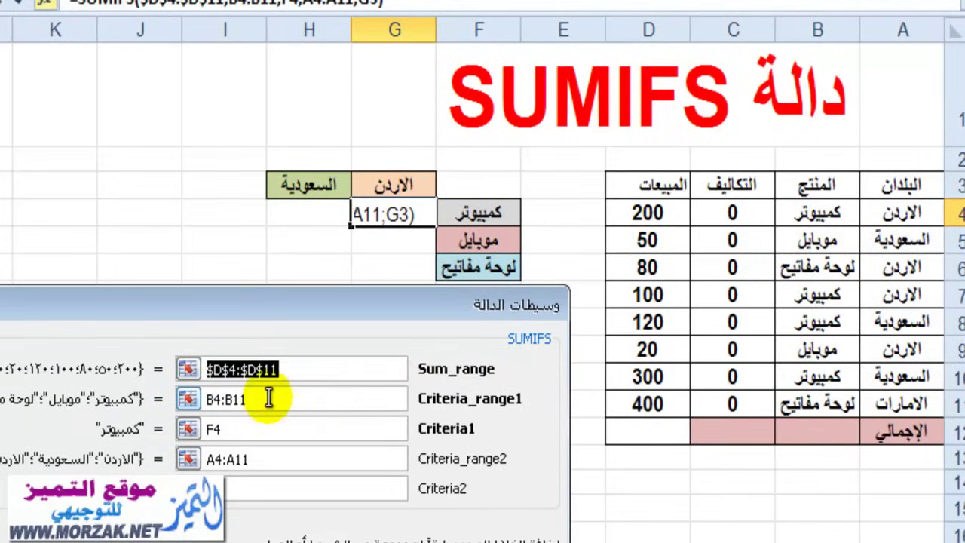
pyautogui.moveTo(266, 405); pyautogui.dragTo(209, 400)
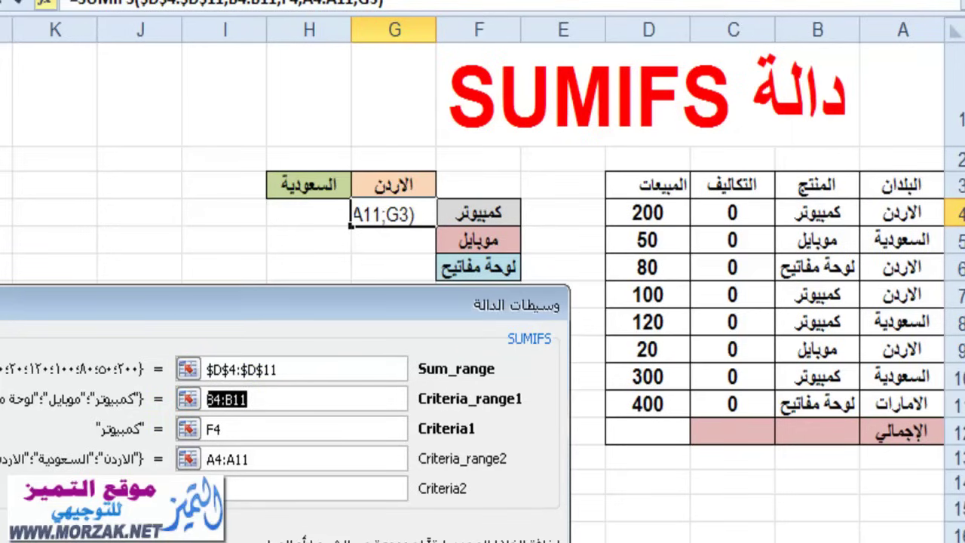
pyautogui.press('F4')
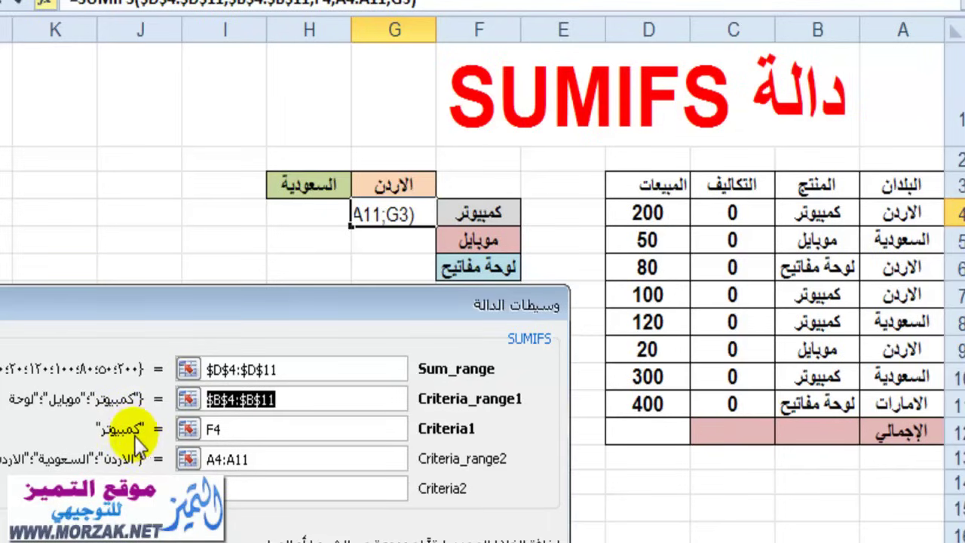
# - Lock only the column of Criteria1 as $F4 and make Criteria_range2 absolute as $A$4:$A$11
pyautogui.moveTo(255, 436); pyautogui.dragTo(190, 434)
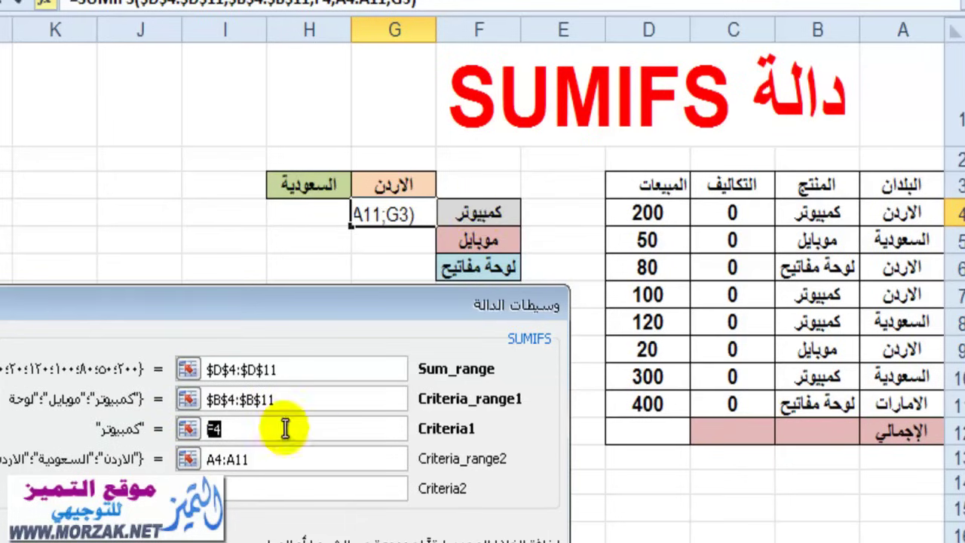
pyautogui.press('F4')
pyautogui.press('F4')
pyautogui.press('F4')
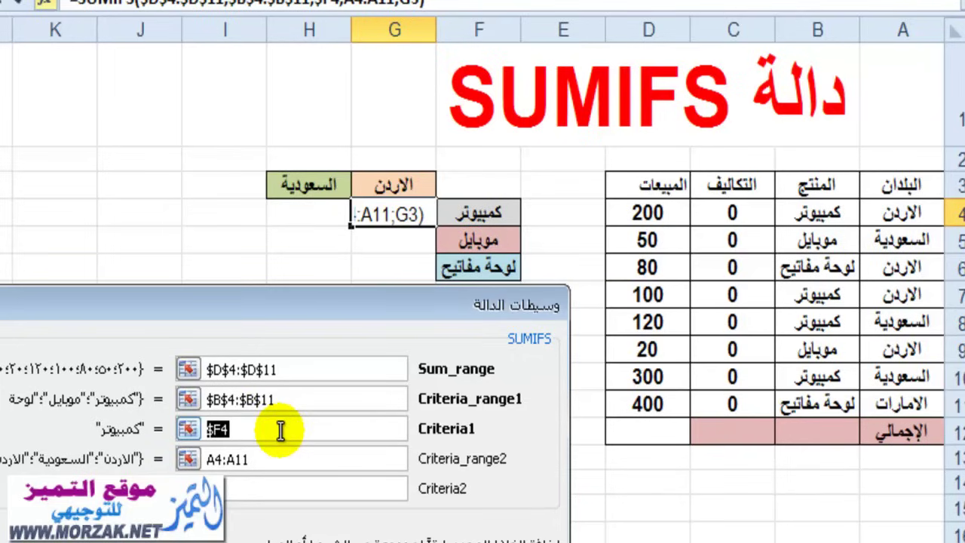
pyautogui.moveTo(268, 460); pyautogui.dragTo(195, 462)
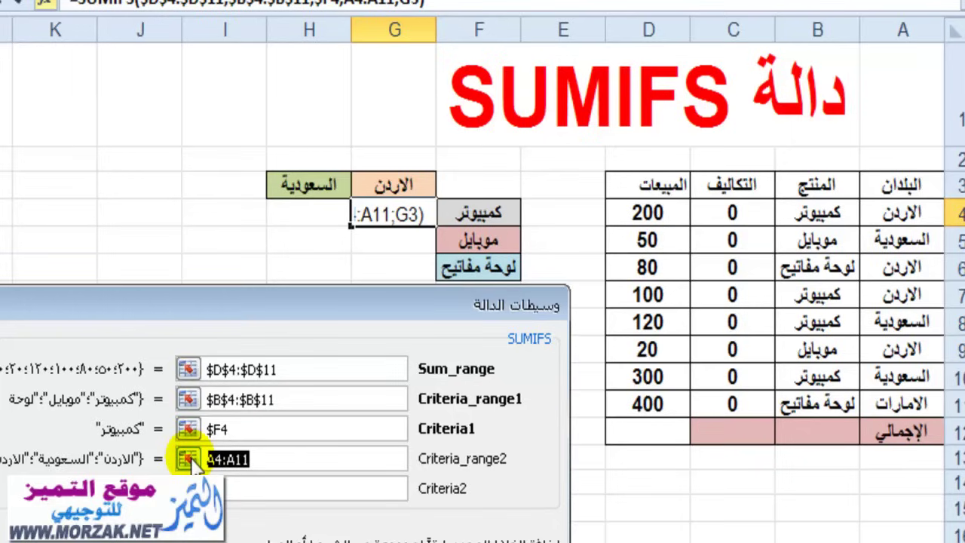
pyautogui.press('F4')
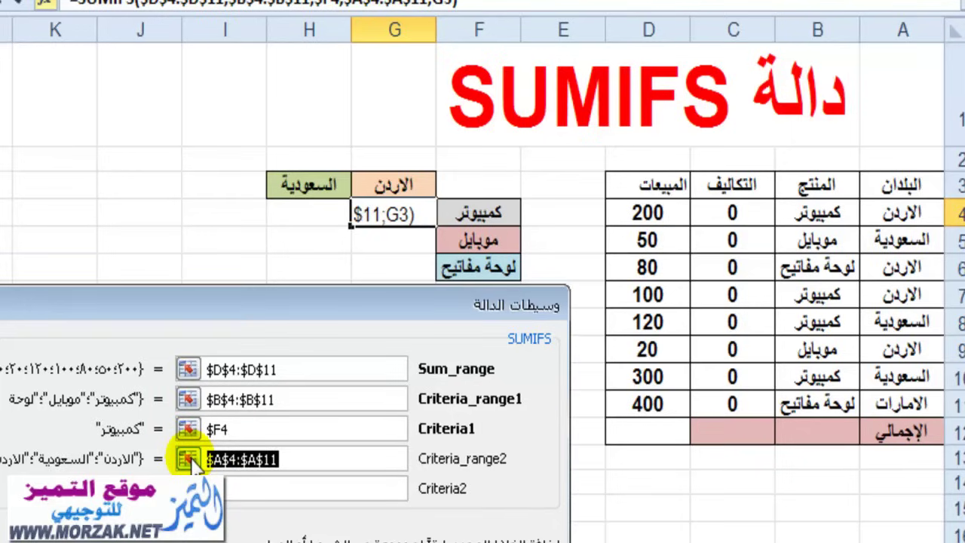
# - Lock only the row of Criteria2 as G$3 and confirm the edited SUMIFS formula in G4
pyautogui.moveTo(237, 487); pyautogui.dragTo(181, 489)
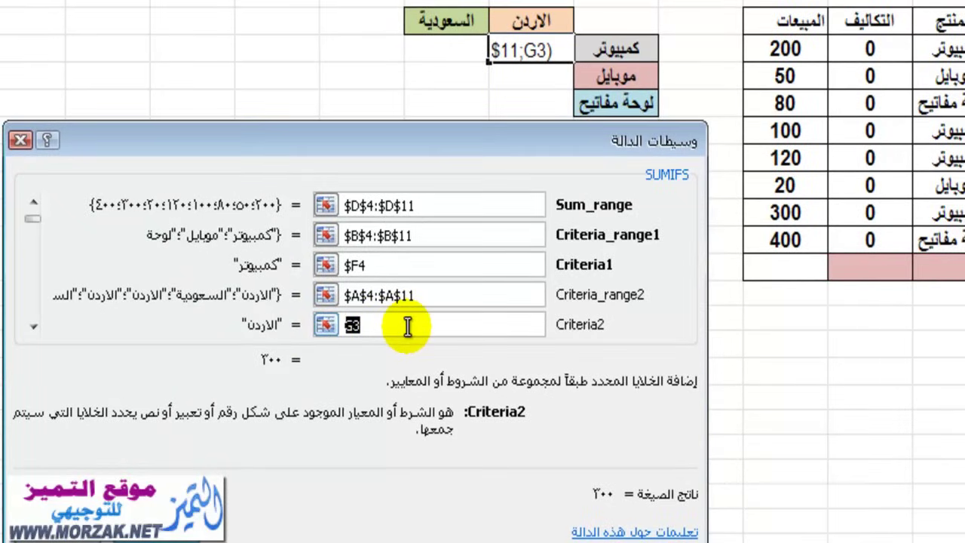
pyautogui.press('F4')
pyautogui.press('F4')
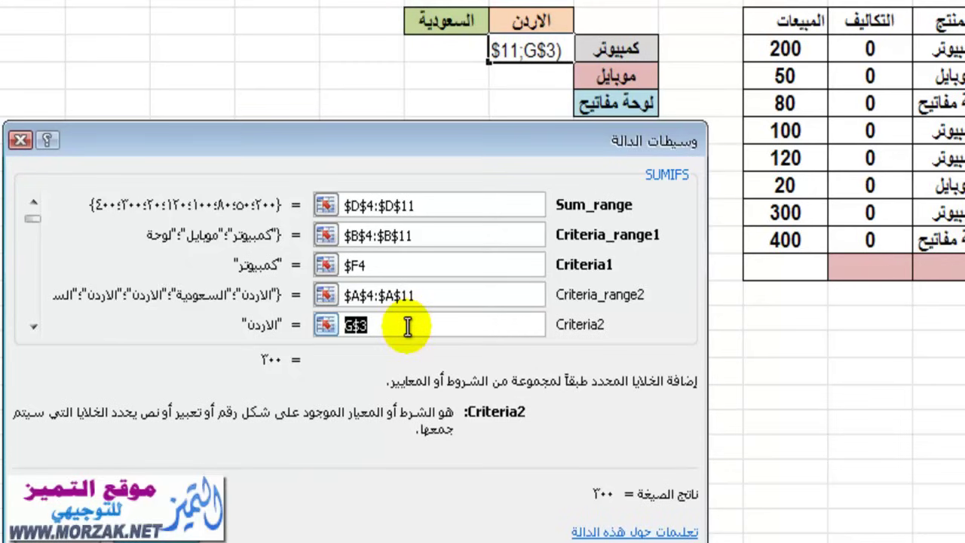
pyautogui.press('Right')
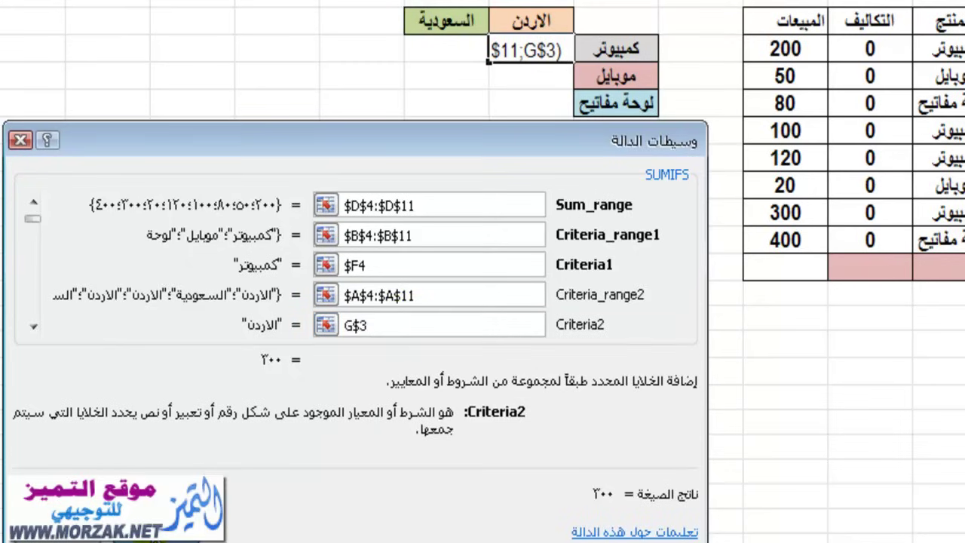
pyautogui.press('Return')
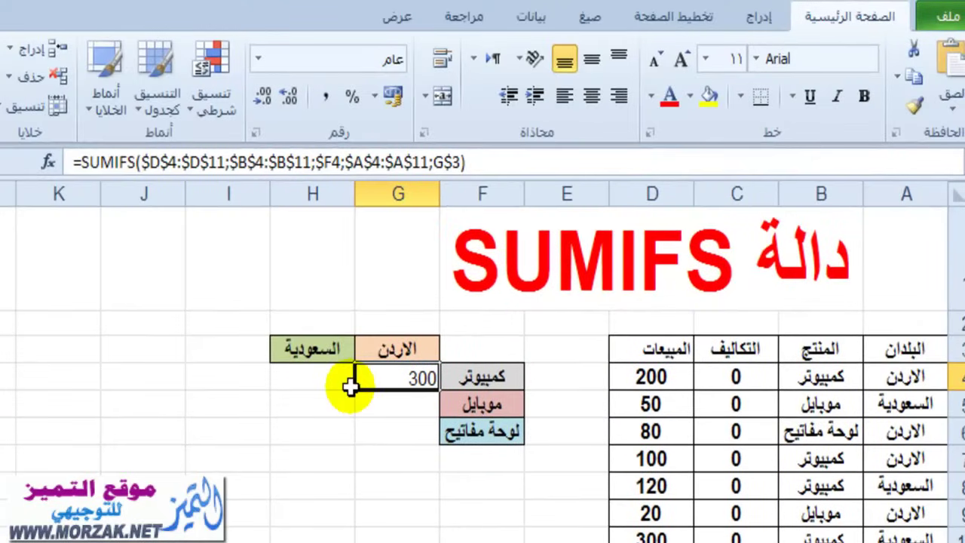
# - Fill the SUMIFS formula from G4 across the summary range G4:H6 and deselect the range
pyautogui.moveTo(356, 387); pyautogui.dragTo(268, 445)
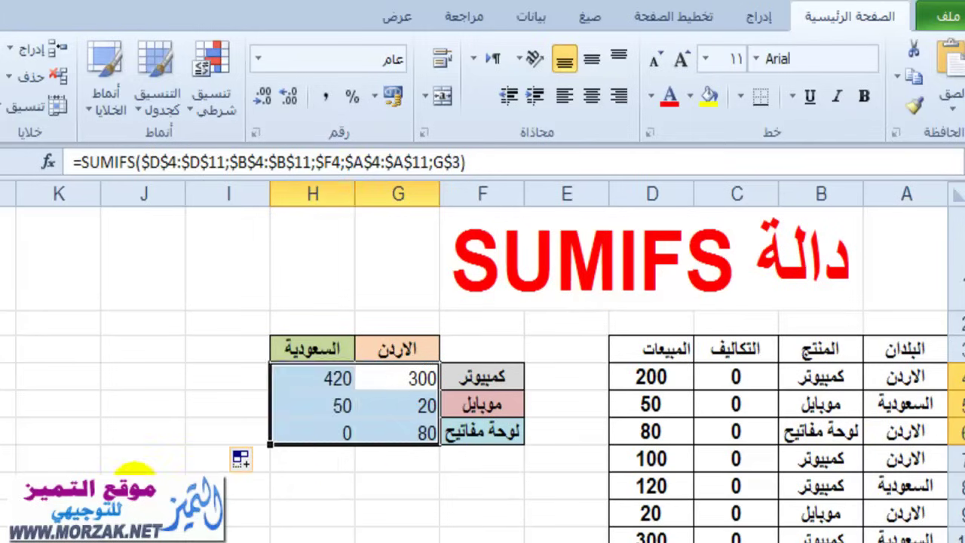
pyautogui.click(318, 491)
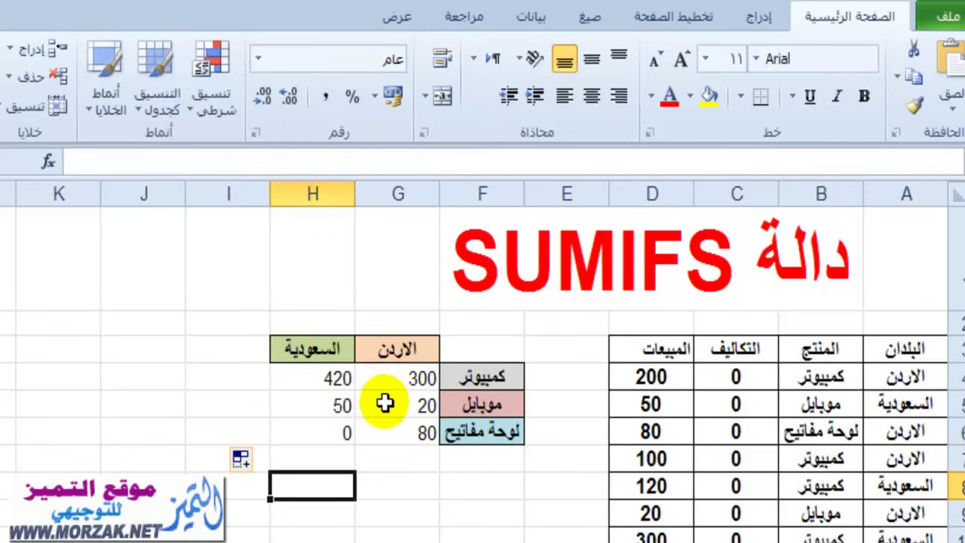
pyautogui.click(428, 537)
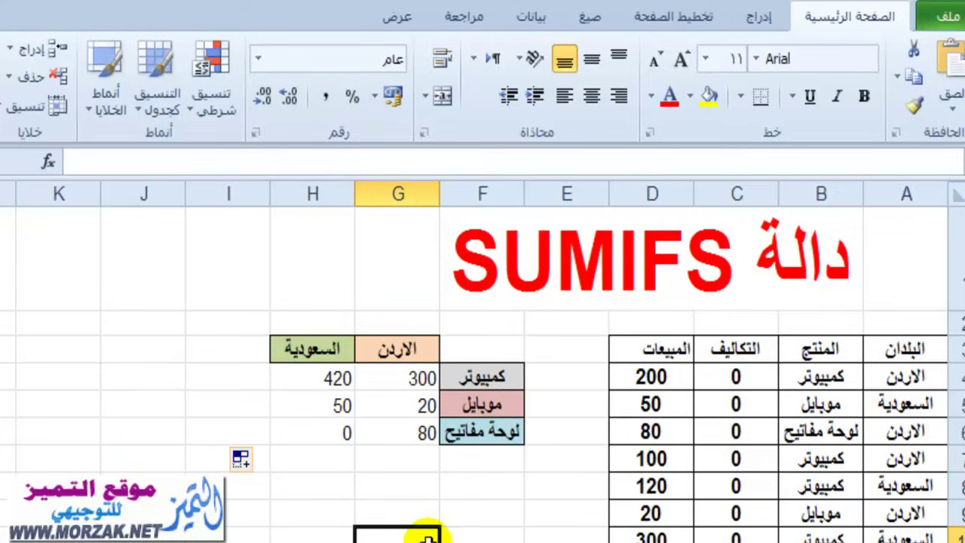